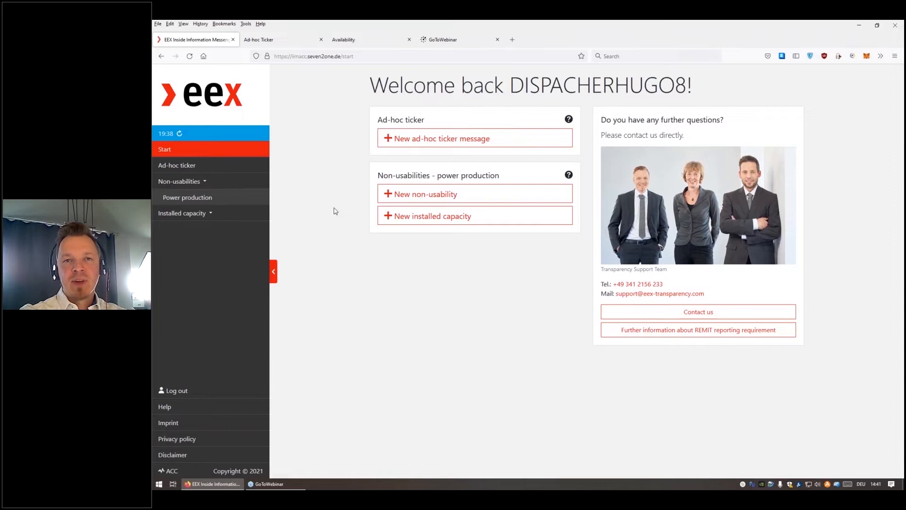
{"action": "left_click", "coordinate": [469, 195]}
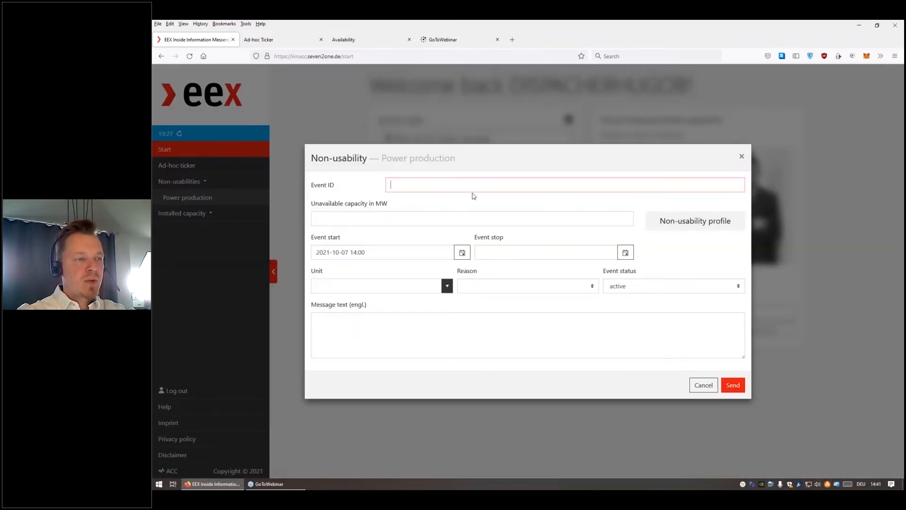
{"action": "type", "text": "20211007"}
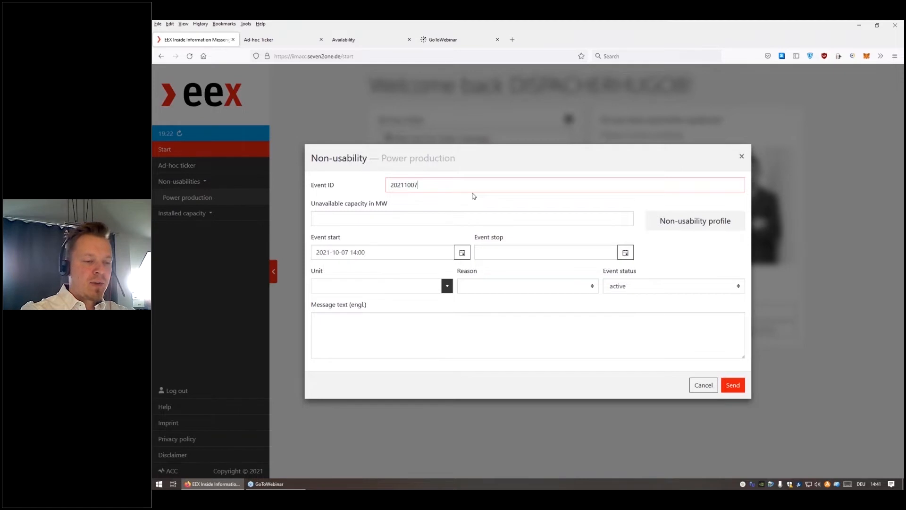
{"action": "type", "text": "001"}
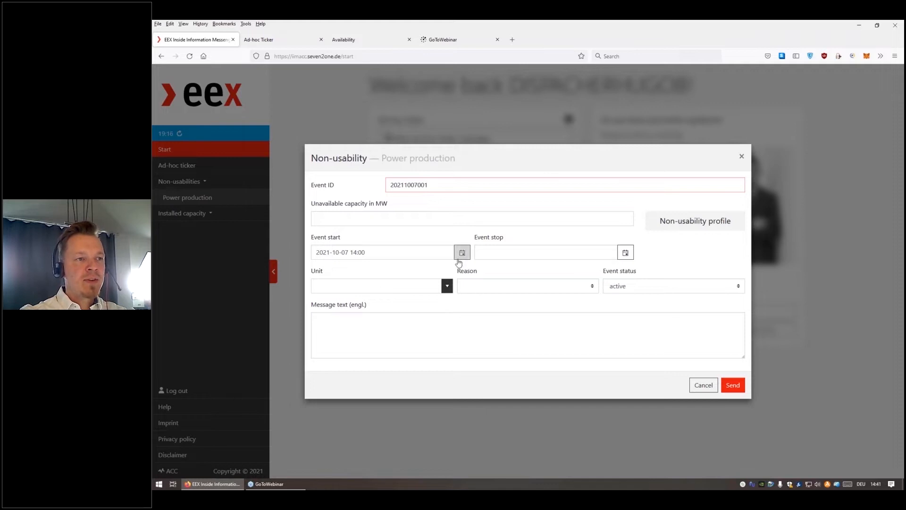
{"action": "left_click", "coordinate": [447, 287]}
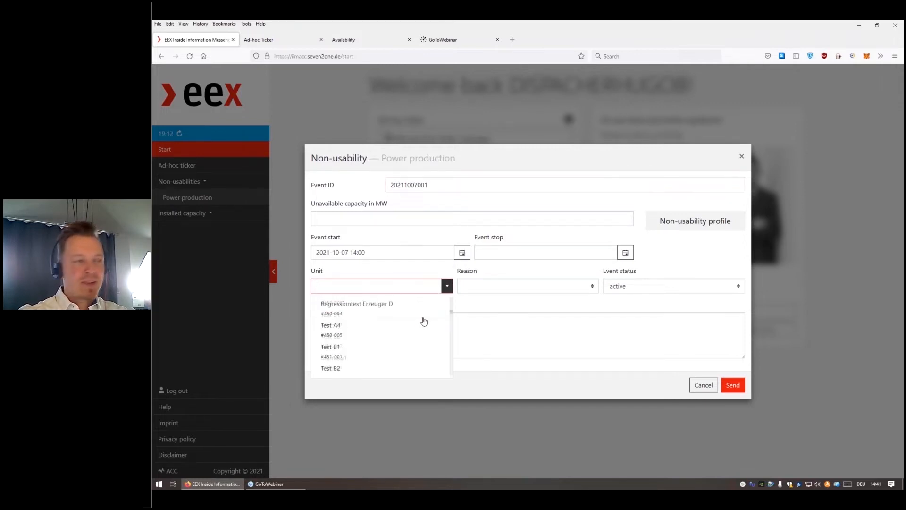
{"action": "scroll", "coordinate": [420, 325], "scroll_direction": "down", "scroll_amount": 10}
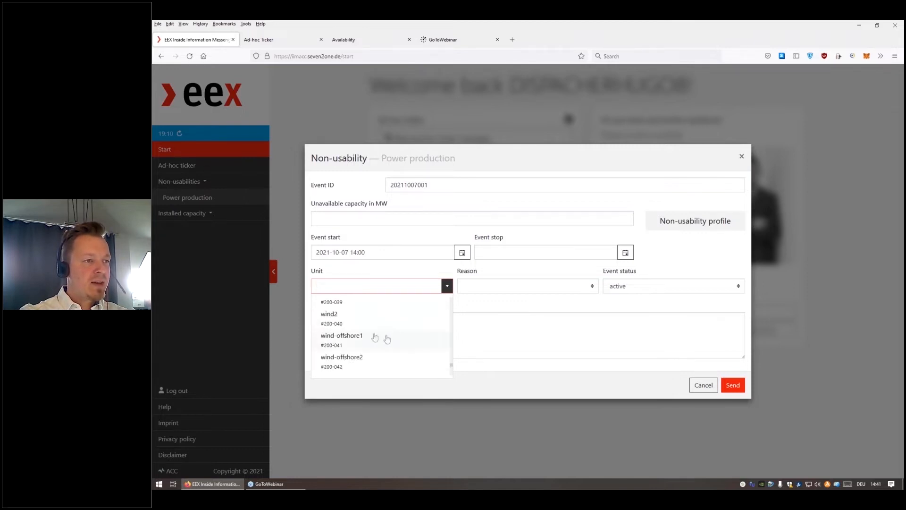
{"action": "left_click", "coordinate": [345, 340]}
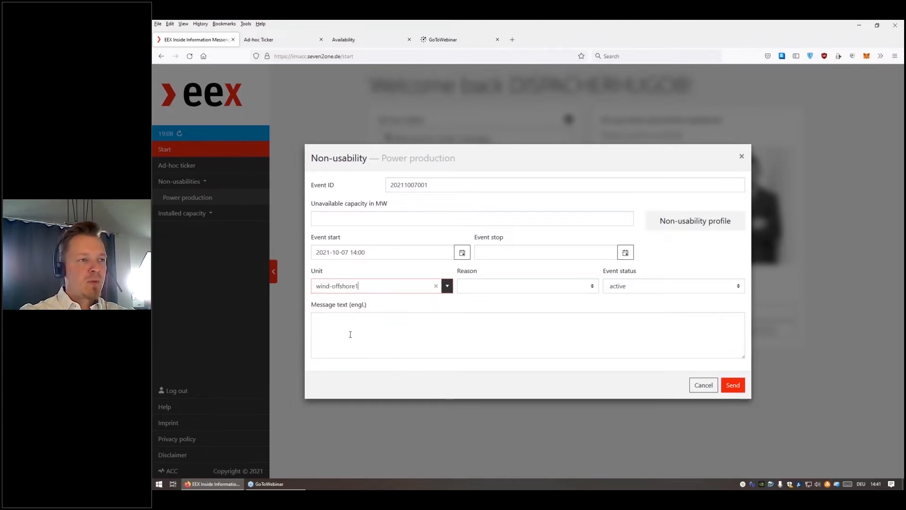
{"action": "left_click", "coordinate": [372, 219]}
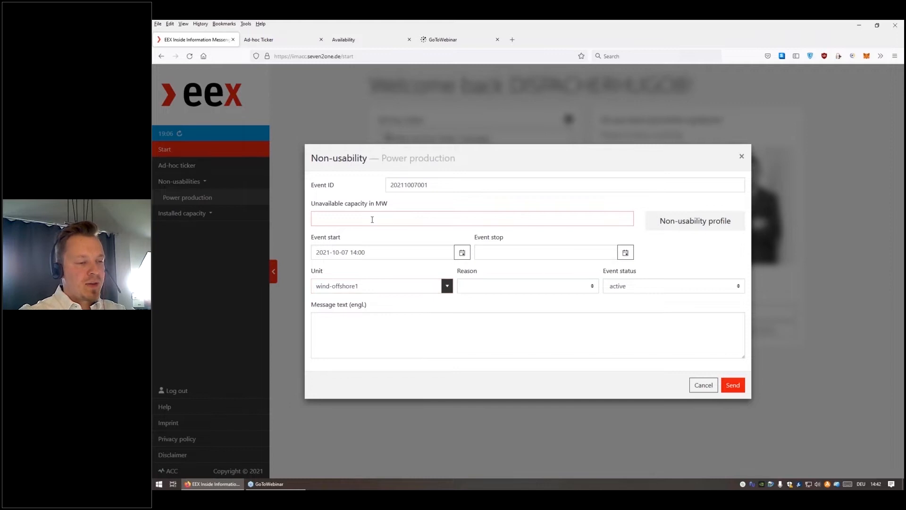
{"action": "type", "text": "90"}
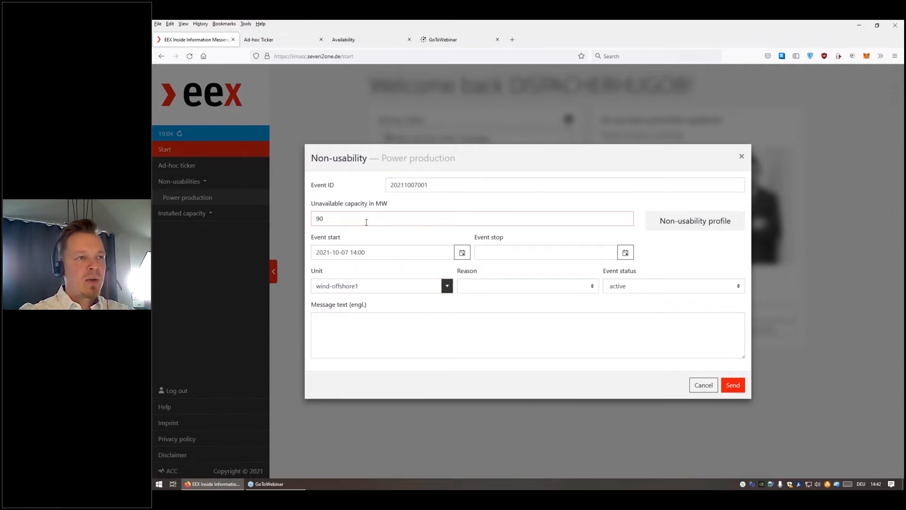
{"action": "left_click", "coordinate": [462, 252]}
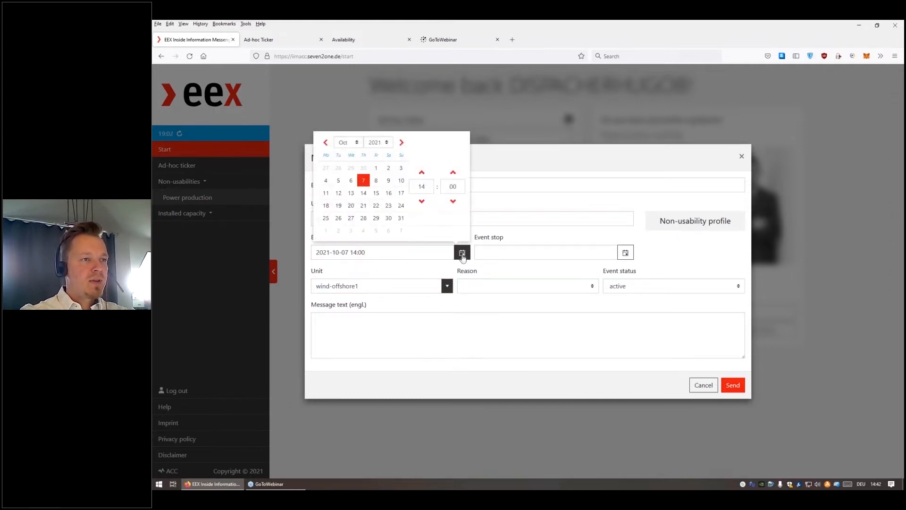
{"action": "left_click", "coordinate": [327, 195]}
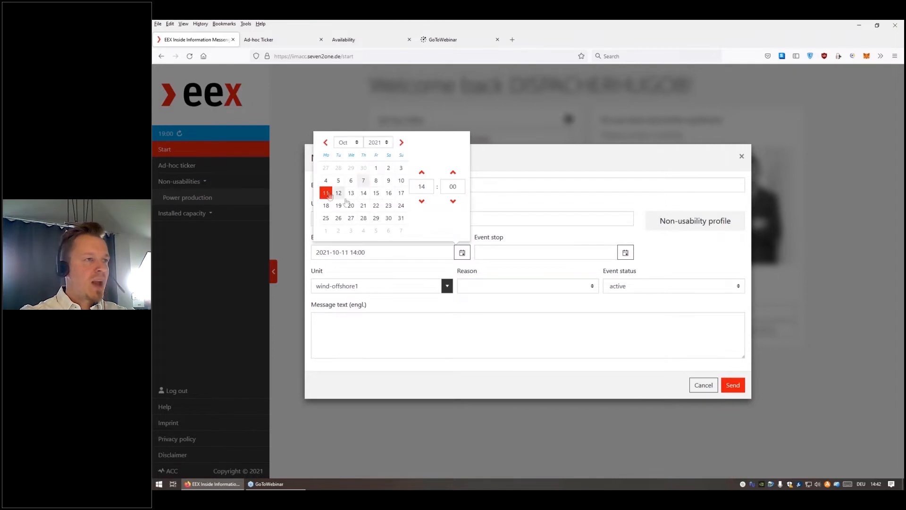
{"action": "left_click", "coordinate": [610, 255]}
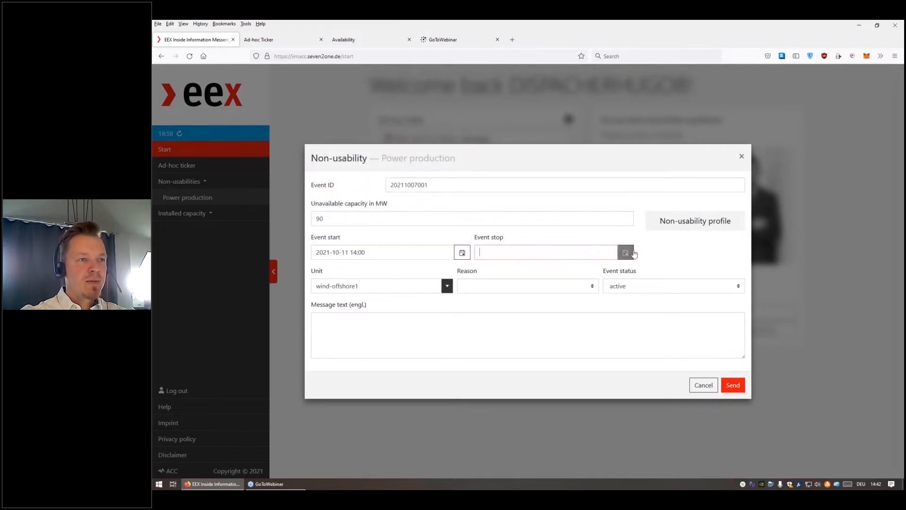
{"action": "left_click", "coordinate": [625, 252]}
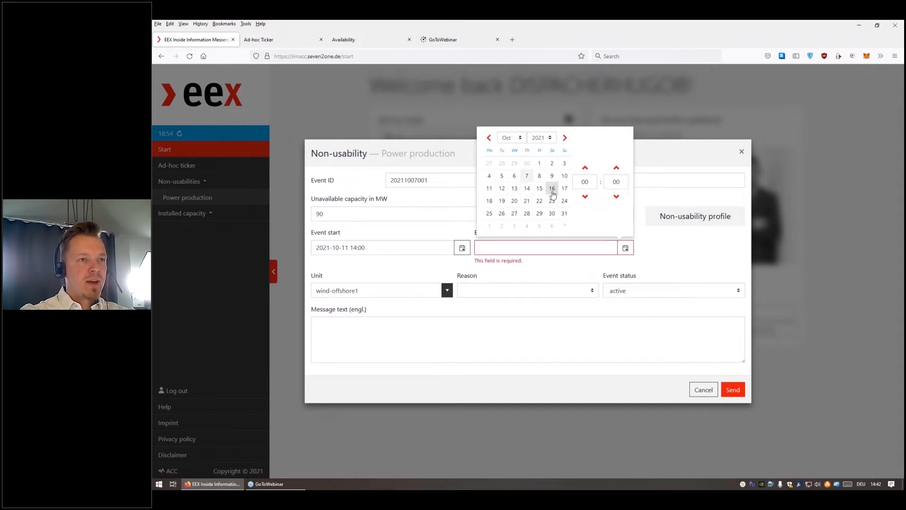
{"action": "left_click", "coordinate": [540, 202]}
Set the reason to Maintenance and enter the message text "scheduled maintenance on the wind turbine".
{"action": "left_click", "coordinate": [503, 291]}
{"action": "left_click", "coordinate": [479, 326]}
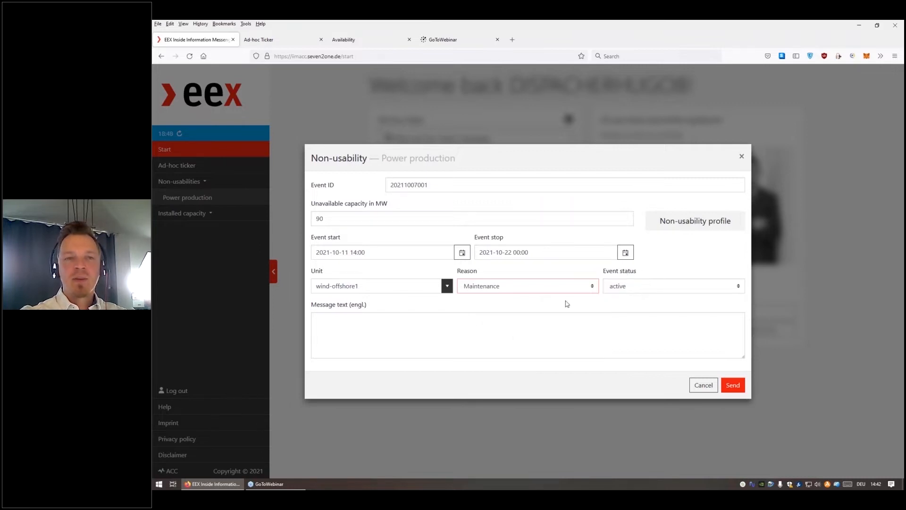
{"action": "left_click", "coordinate": [412, 325]}
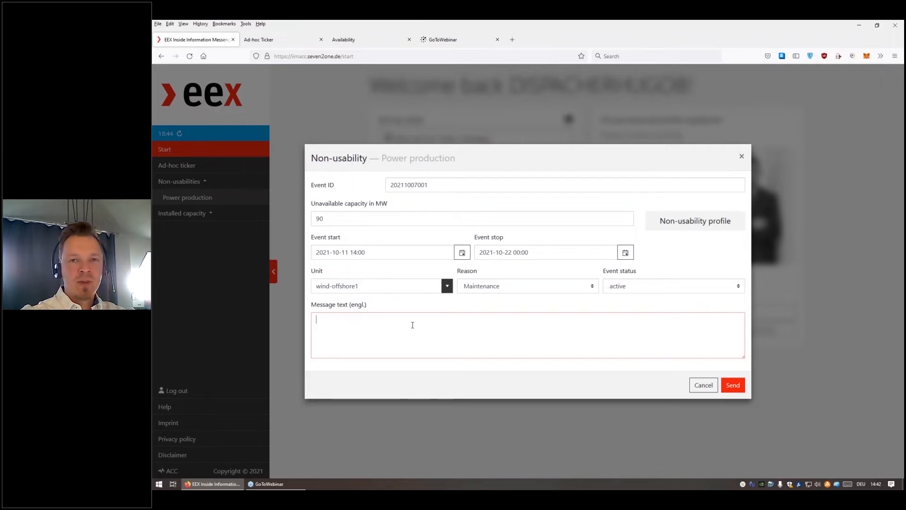
{"action": "type", "text": "schedule"}
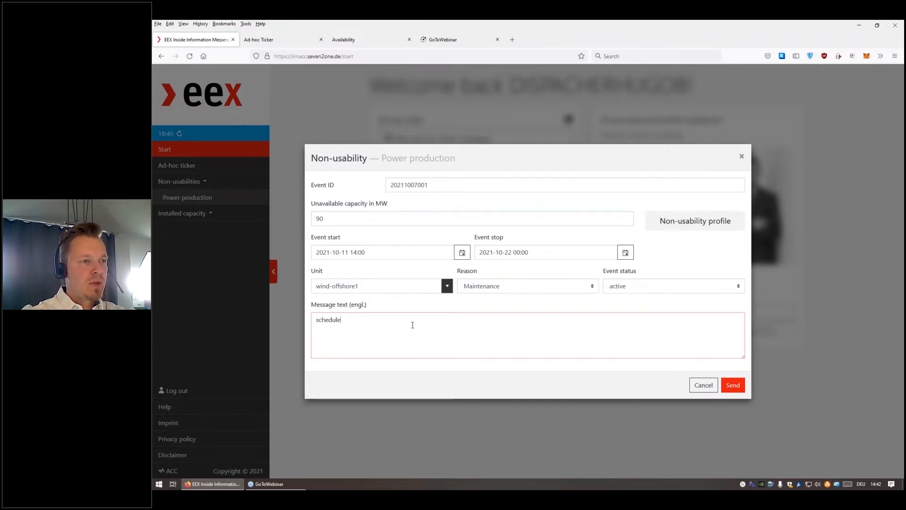
{"action": "type", "text": "d maintenance on t"}
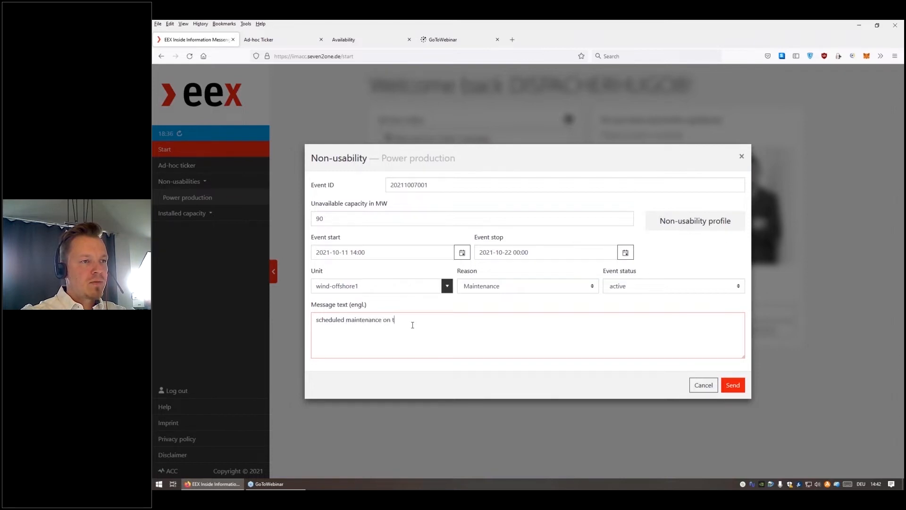
{"action": "type", "text": "he wind turbine"}
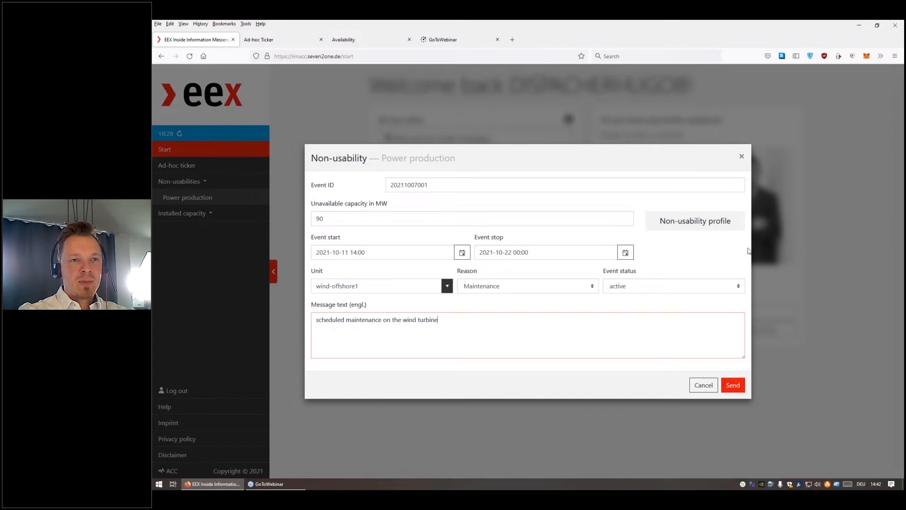
Check the non-usability profile without changing it and send the non-usability message.
{"action": "left_click", "coordinate": [670, 221]}
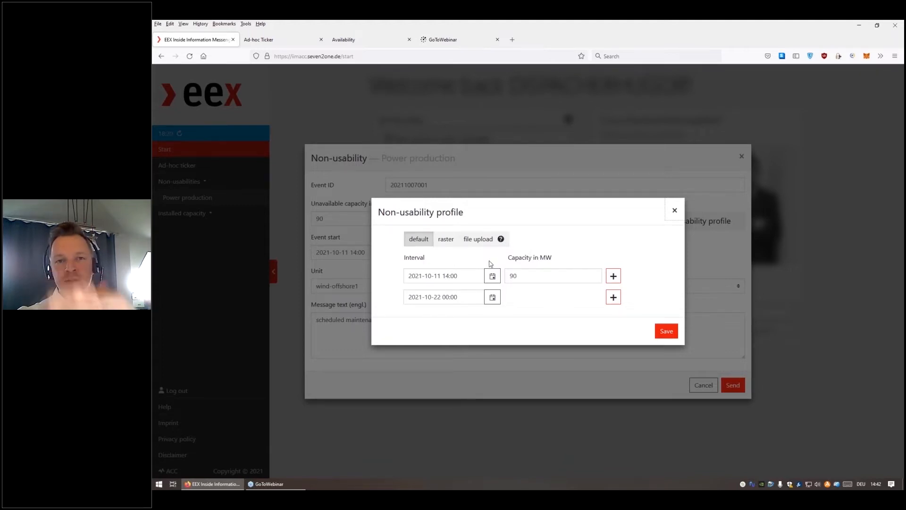
{"action": "left_click", "coordinate": [673, 216]}
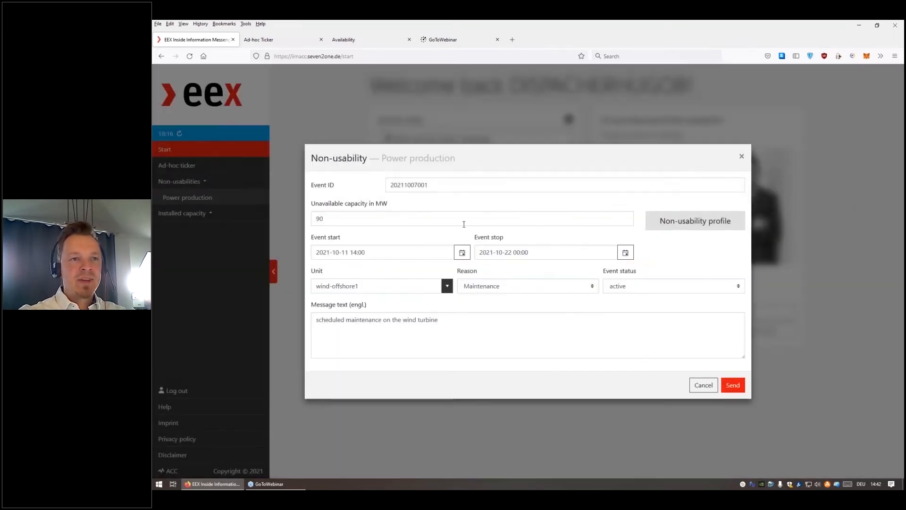
{"action": "left_click", "coordinate": [734, 385]}
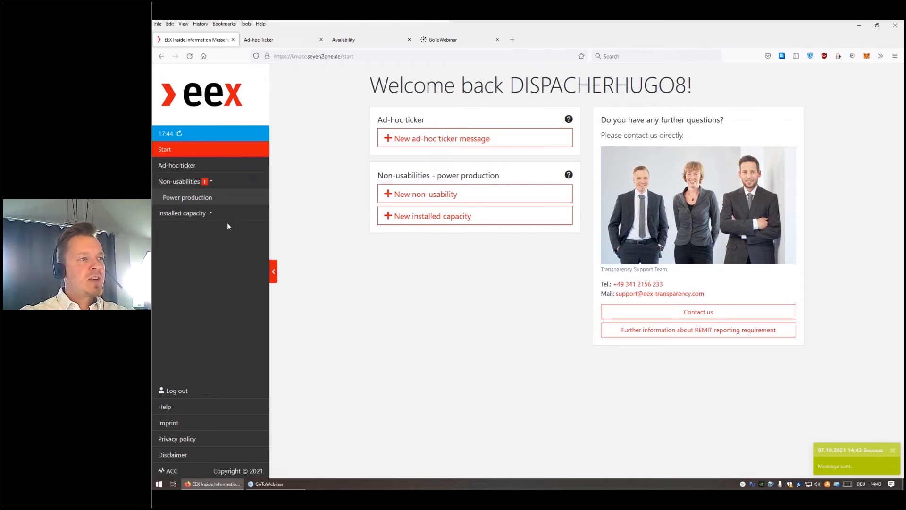
Open the list of power production non-usabilities and check the status codes of the reported events.
{"action": "left_click", "coordinate": [200, 198]}
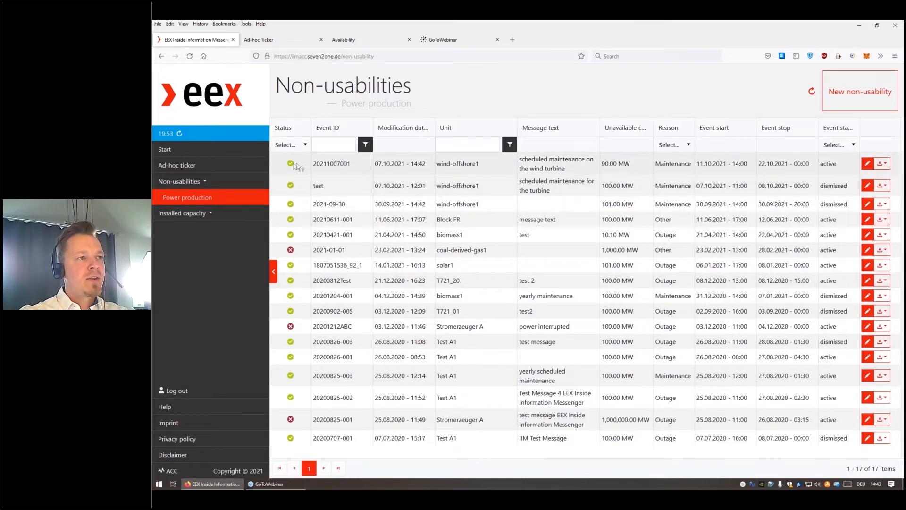
{"action": "mouse_move", "coordinate": [292, 164]}
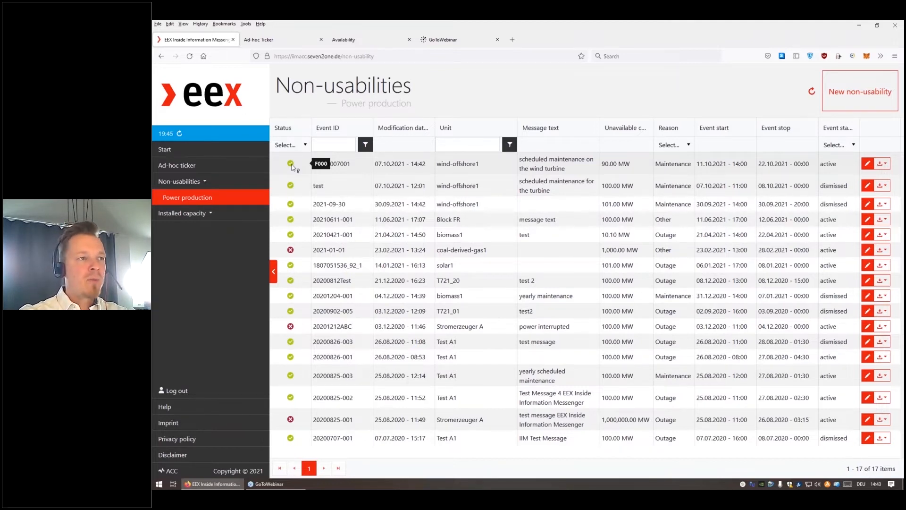
{"action": "mouse_move", "coordinate": [298, 254]}
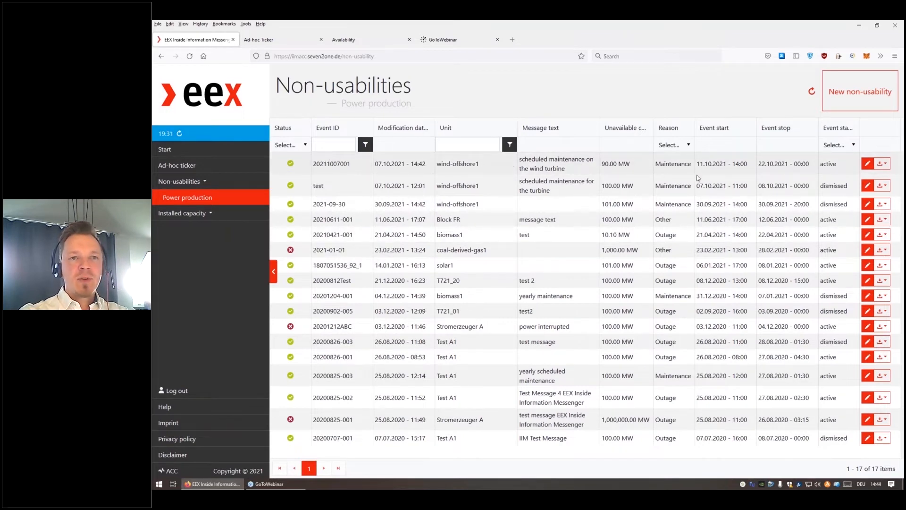
{"action": "left_click", "coordinate": [868, 164]}
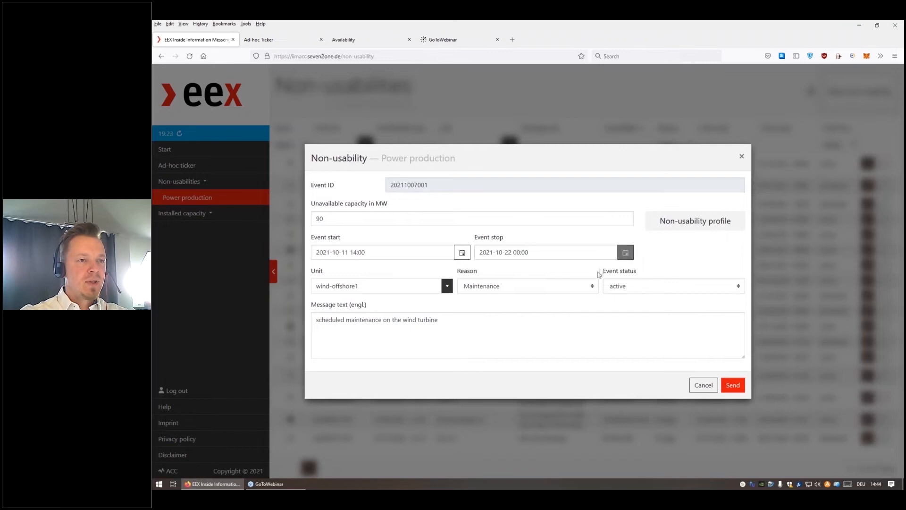
{"action": "left_click", "coordinate": [625, 252]}
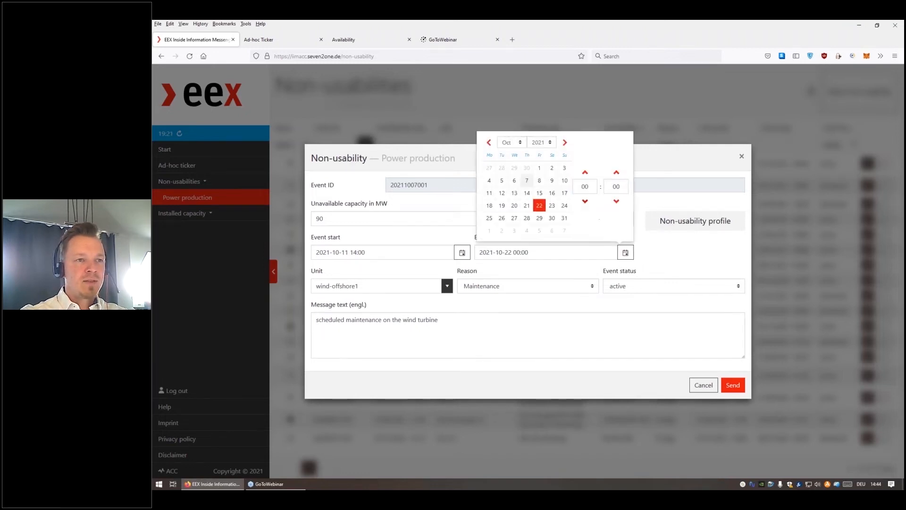
{"action": "left_click", "coordinate": [564, 205]}
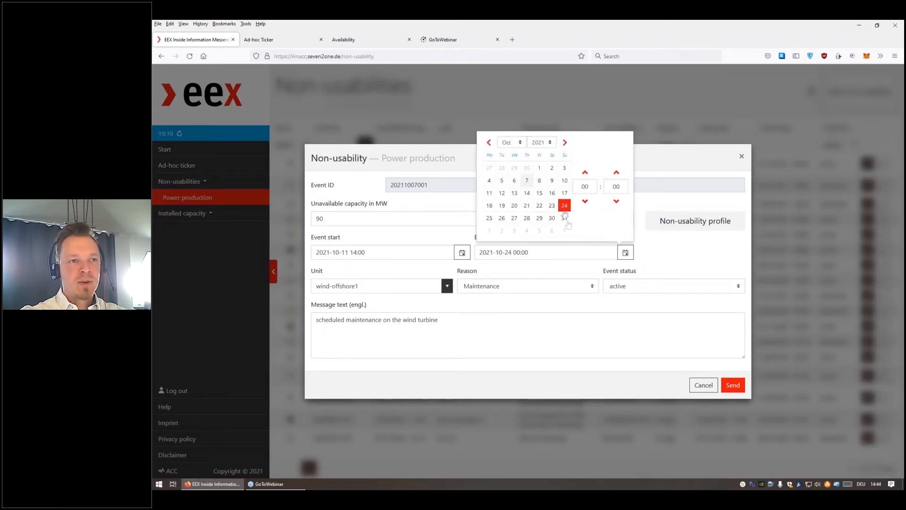
{"action": "left_click", "coordinate": [569, 312]}
{"action": "left_click", "coordinate": [733, 384]}
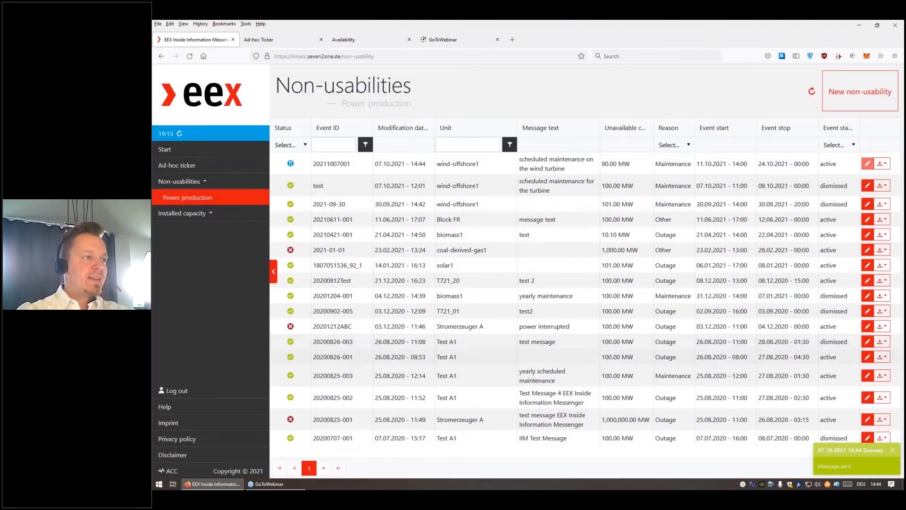
{"action": "left_click", "coordinate": [170, 151]}
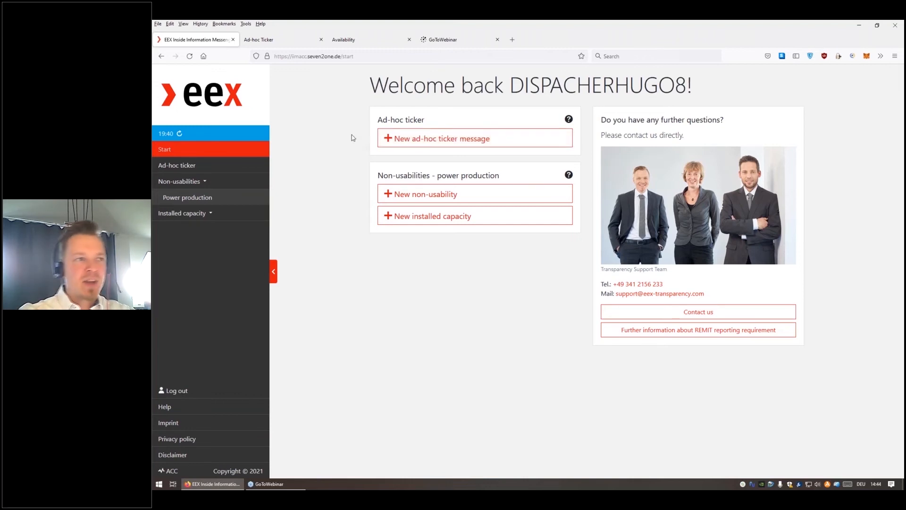
{"action": "left_click", "coordinate": [451, 140]}
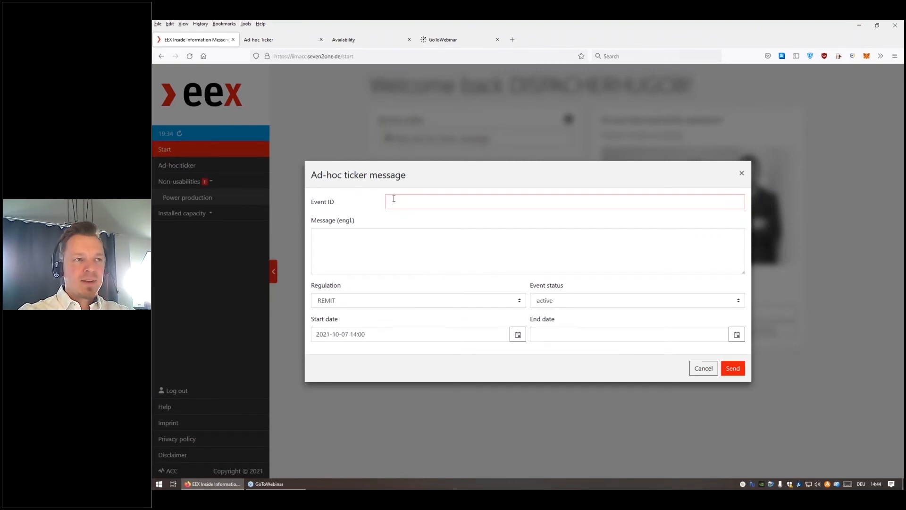
{"action": "type", "text": "2021100"}
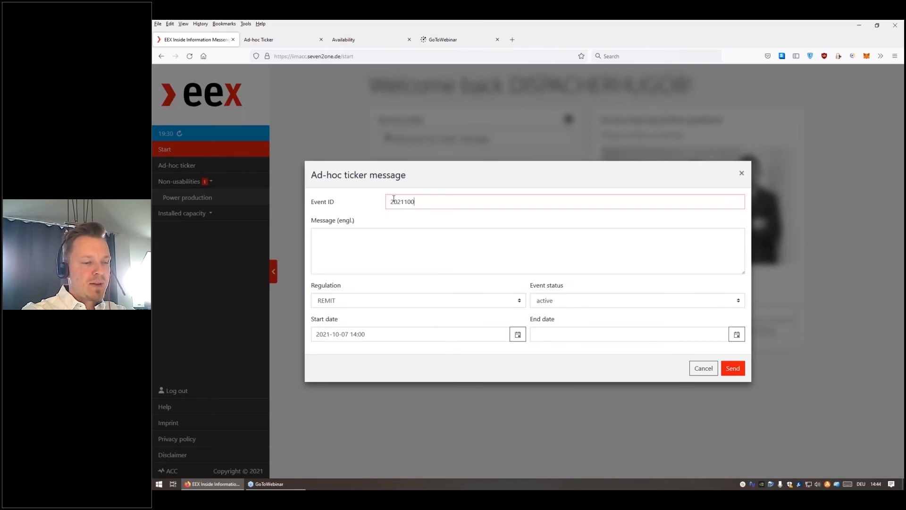
{"action": "type", "text": "7002"}
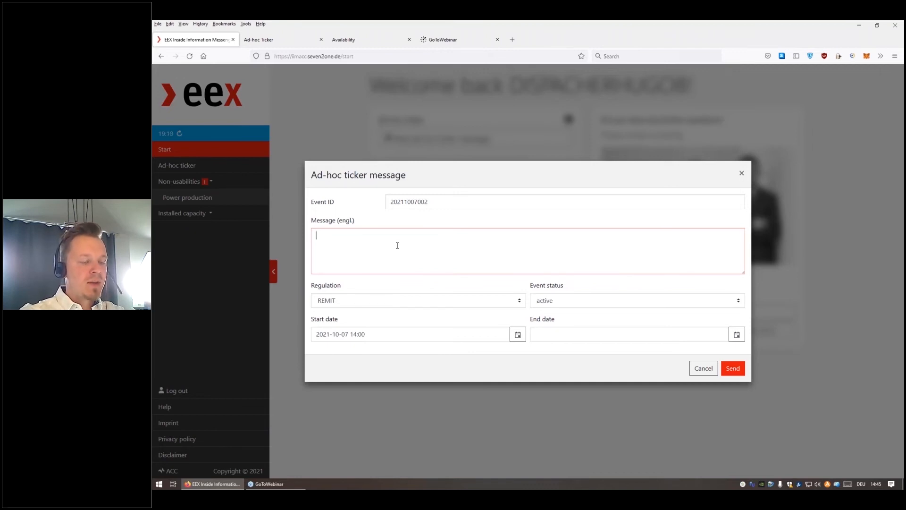
Enter the message "We schedule to build a new wind farm with an installed capacity of 100 MW" and send it.
{"action": "type", "text": "We sched"}
{"action": "key", "text": "BackSpace"}
{"action": "type", "text": "edule to"}
{"action": "type", "text": " build a new c"}
{"action": "type", "text": "oal"}
{"action": "key", "text": "BackSpace"}
{"action": "key", "text": "BackSpace"}
{"action": "key", "text": "BackSpace"}
{"action": "key", "text": "BackSpace"}
{"action": "type", "text": "wind farm with an installed capacity of 100 MW"}
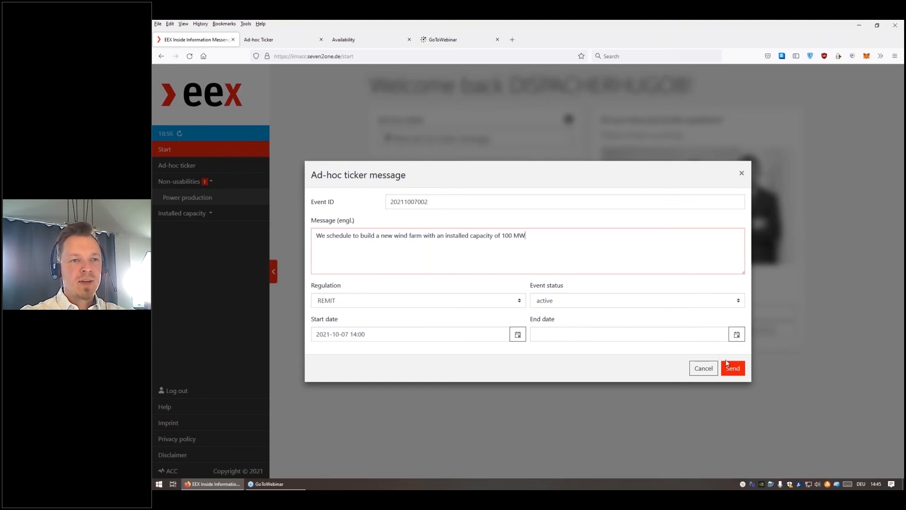
{"action": "left_click", "coordinate": [736, 372]}
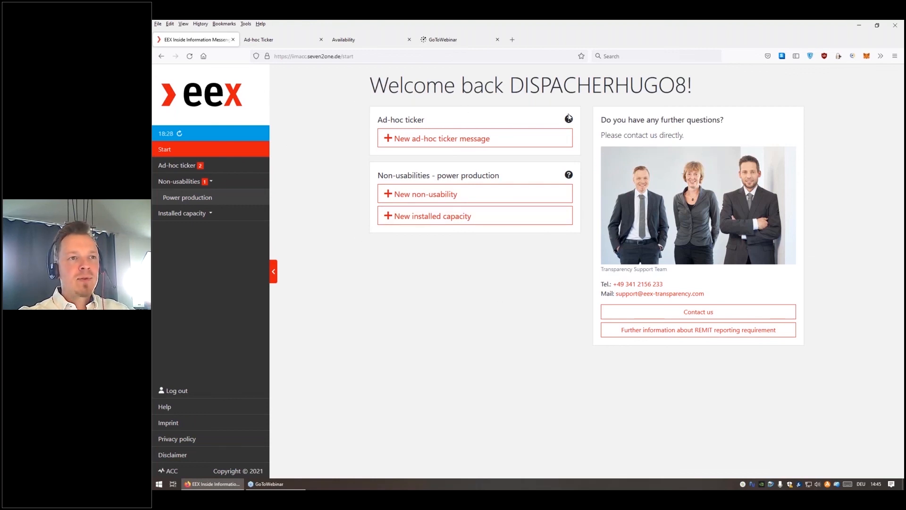
Read the help notes for the ad-hoc ticker and power production non-usabilities, and switch to GoToWebinar.
{"action": "mouse_move", "coordinate": [569, 122]}
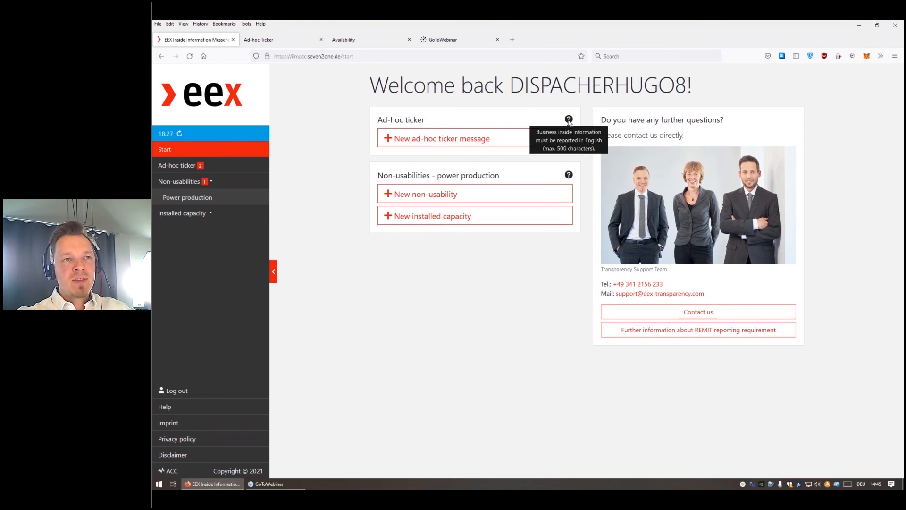
{"action": "mouse_move", "coordinate": [571, 176]}
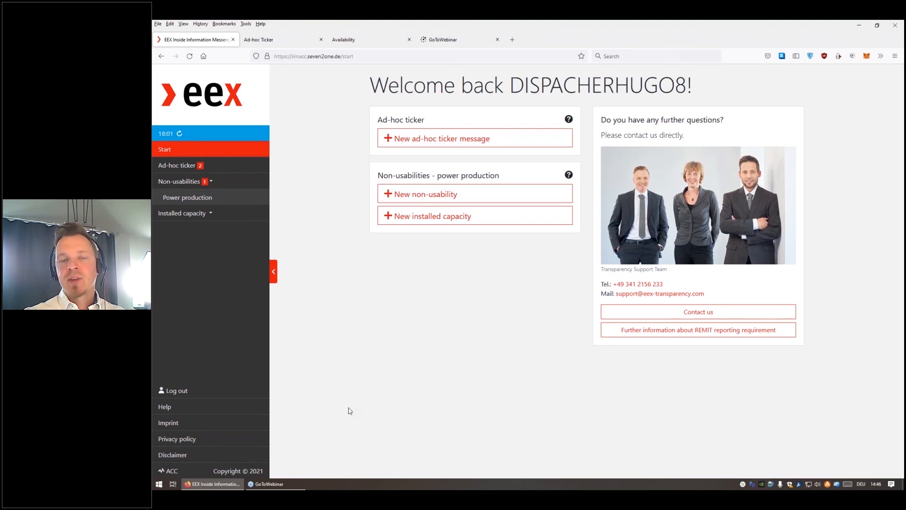
{"action": "left_click", "coordinate": [292, 483]}
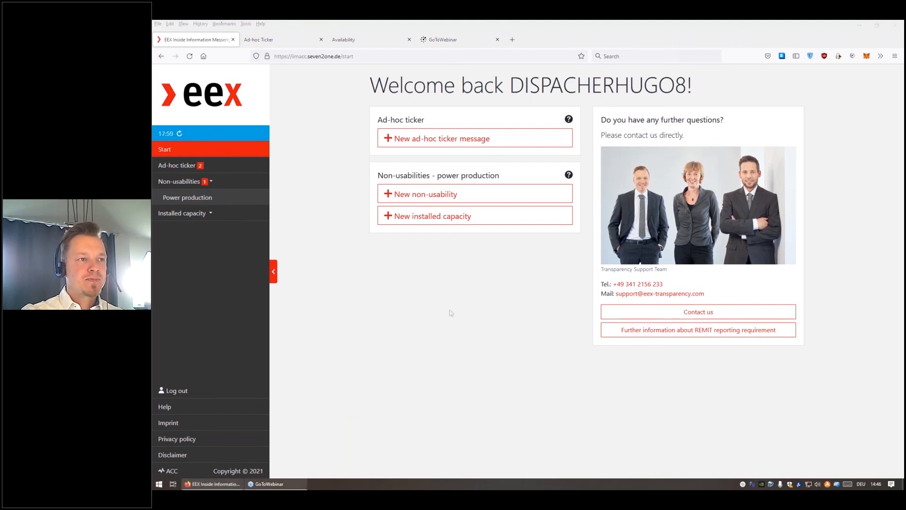